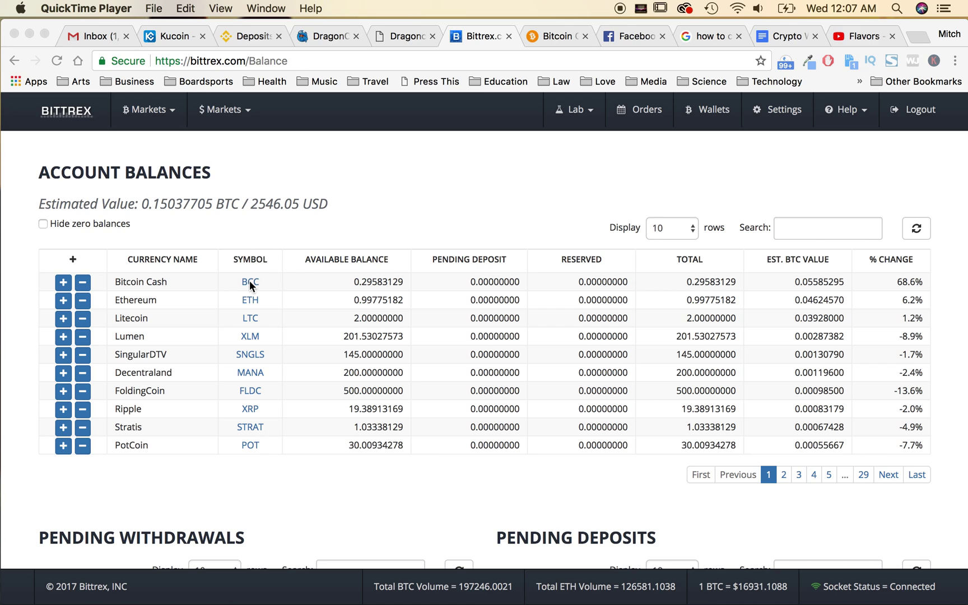
- From Account Balances, open the BTC-BCC Bitcoin Cash market page
{"action": "left_click", "coordinate": [265, 237]}
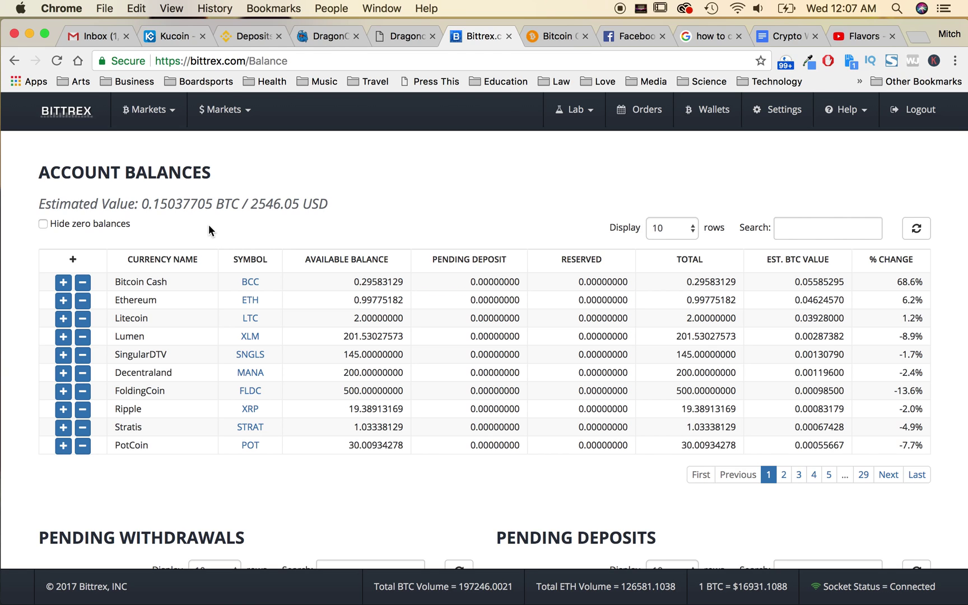
{"action": "scroll", "coordinate": [205, 229], "scroll_direction": "up", "scroll_amount": 1}
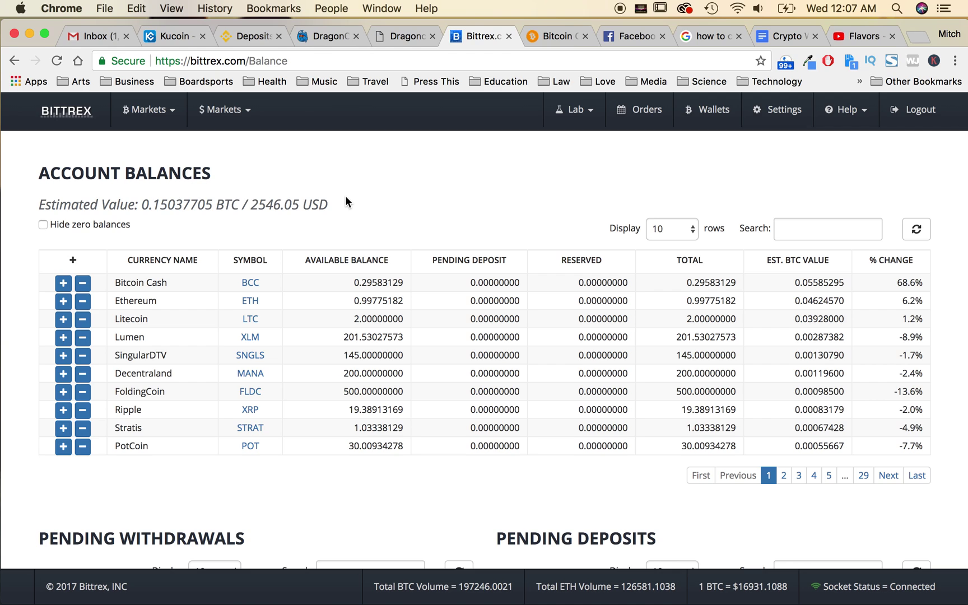
{"action": "left_click", "coordinate": [250, 284]}
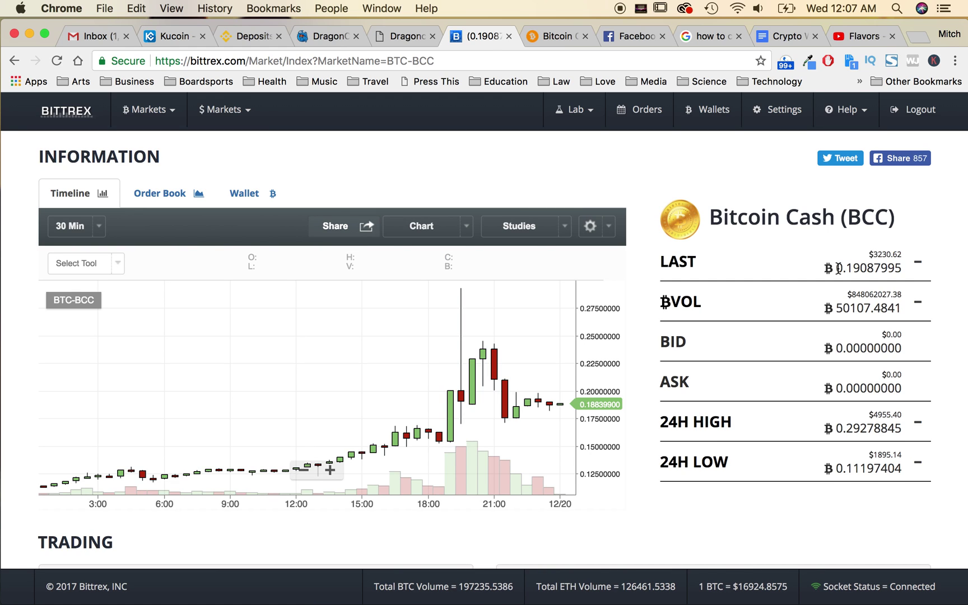
- Check the last traded Bitcoin Cash price and bring the buy and sell forms into view
{"action": "left_click_drag", "start_coordinate": [836, 269], "coordinate": [897, 268]}
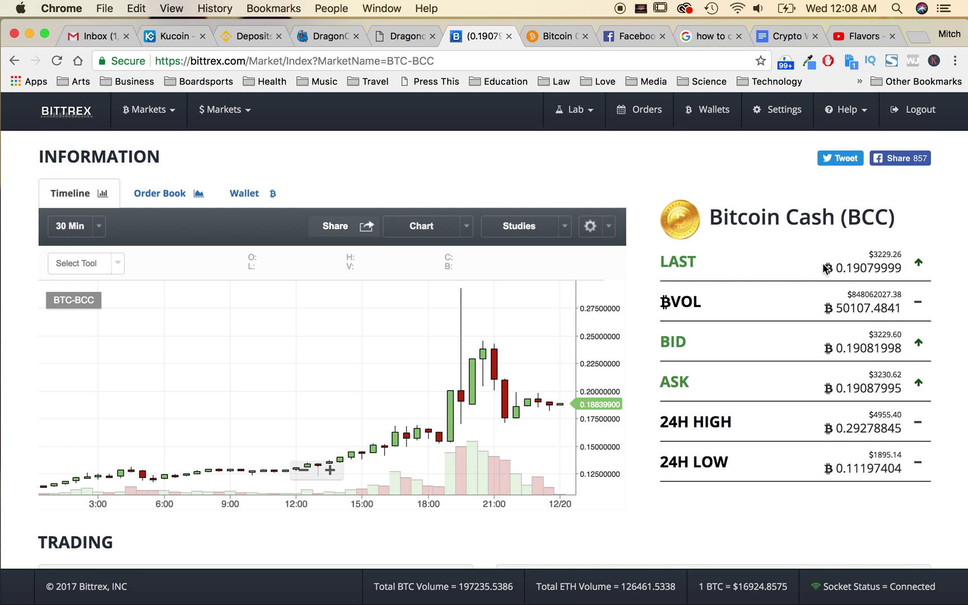
{"action": "scroll", "coordinate": [825, 268], "scroll_direction": "down", "scroll_amount": 3}
{"action": "scroll", "coordinate": [823, 271], "scroll_direction": "up", "scroll_amount": 1}
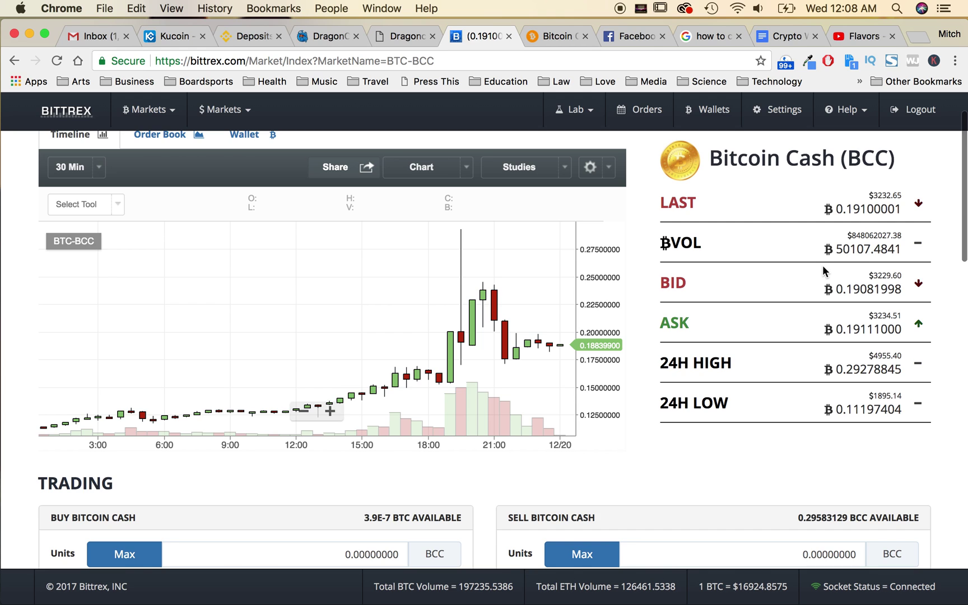
{"action": "scroll", "coordinate": [822, 265], "scroll_direction": "down", "scroll_amount": 10}
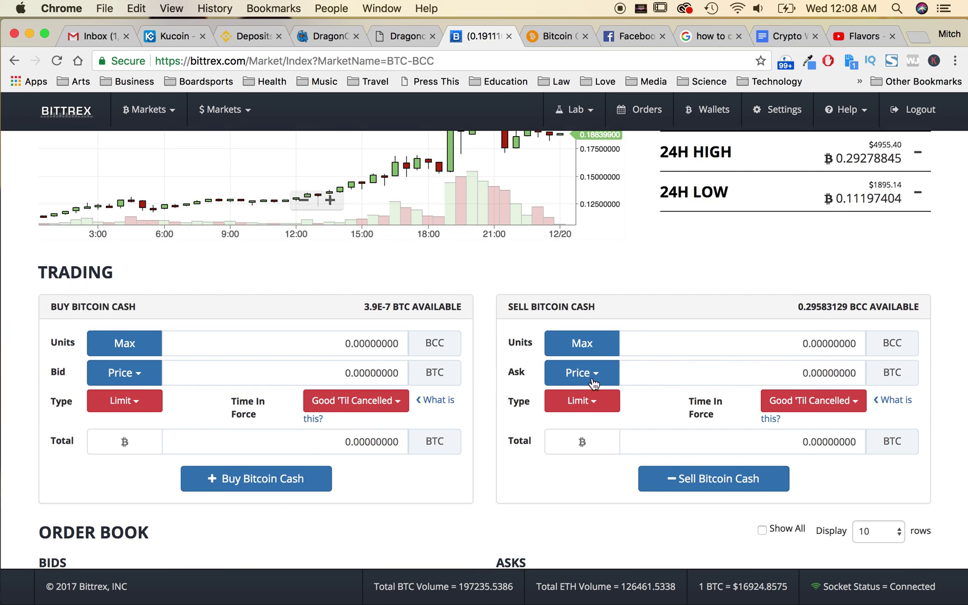
- Make the Bitcoin Cash sell order Conditional with a sell-when target of .188
{"action": "scroll", "coordinate": [594, 353], "scroll_direction": "down", "scroll_amount": 1}
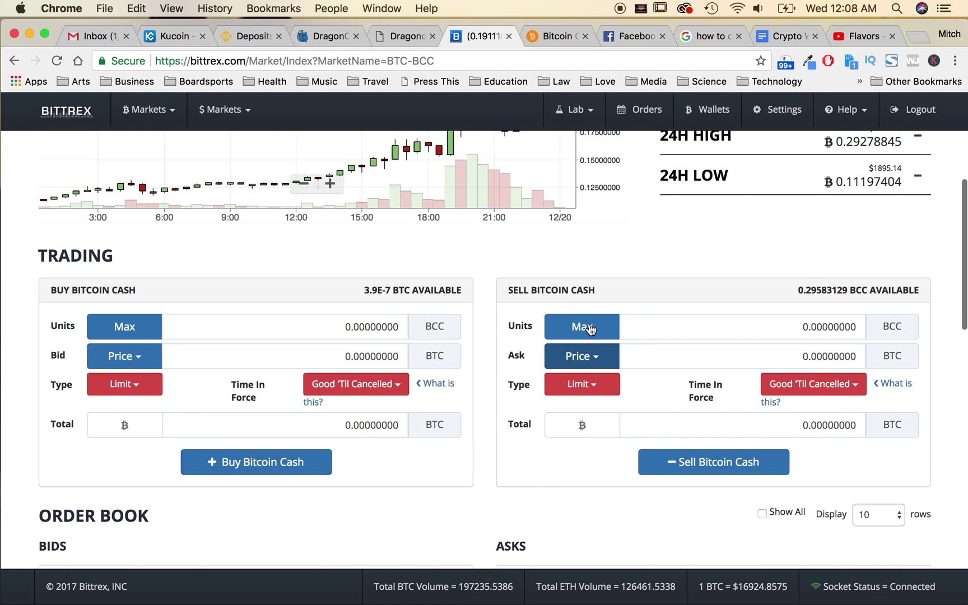
{"action": "left_click", "coordinate": [593, 386]}
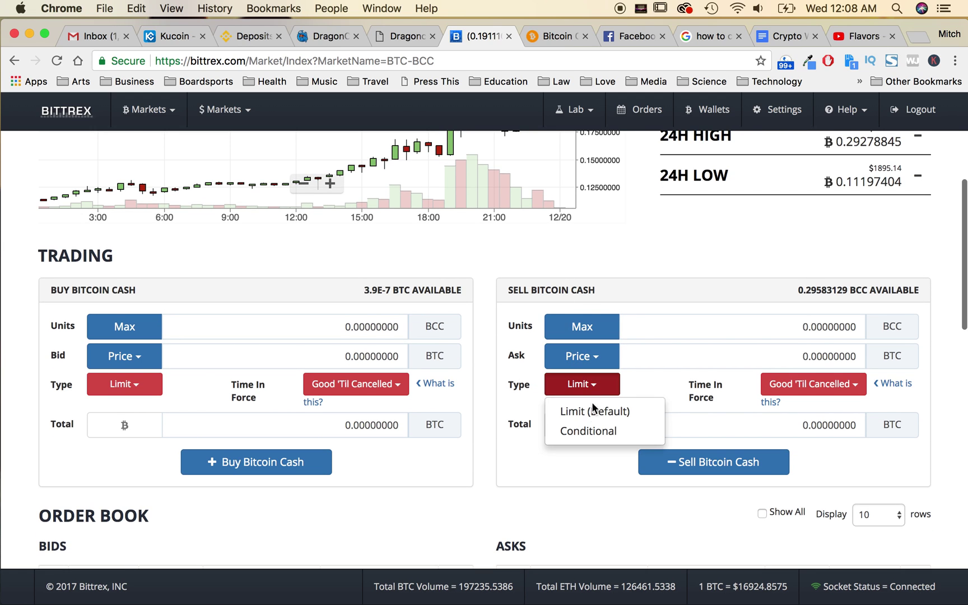
{"action": "left_click", "coordinate": [593, 435]}
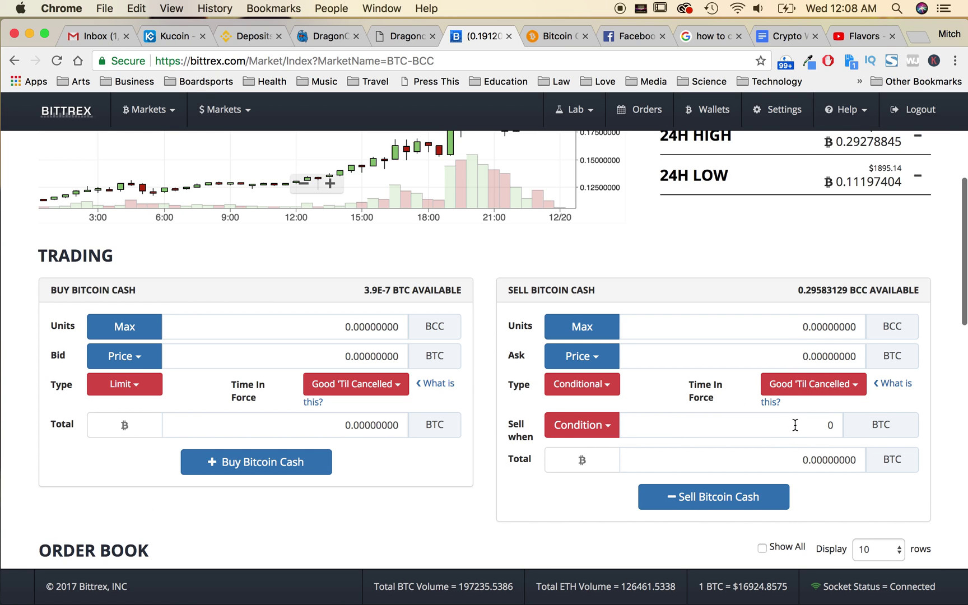
{"action": "double_click", "coordinate": [839, 427]}
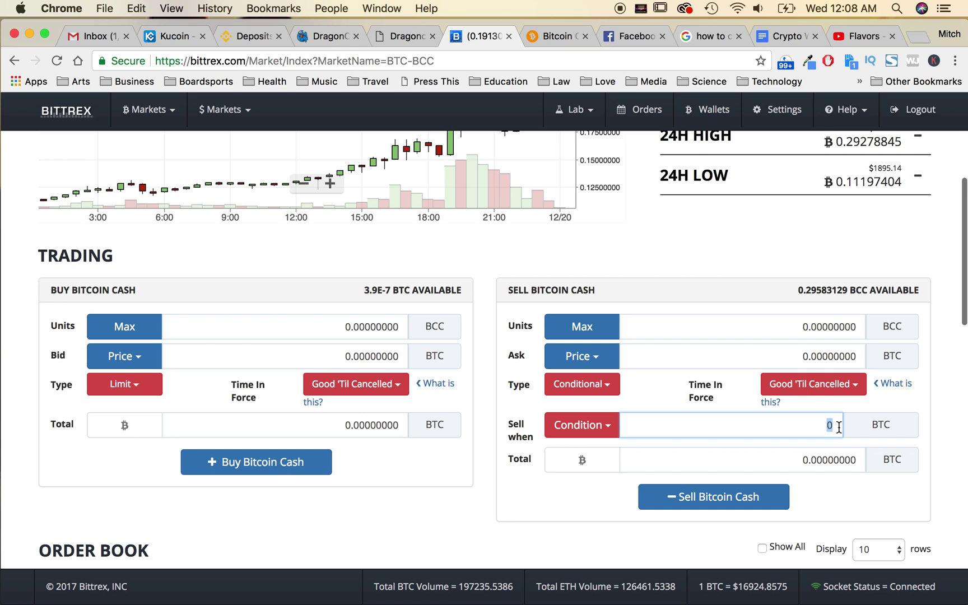
{"action": "type", "text": ".188"}
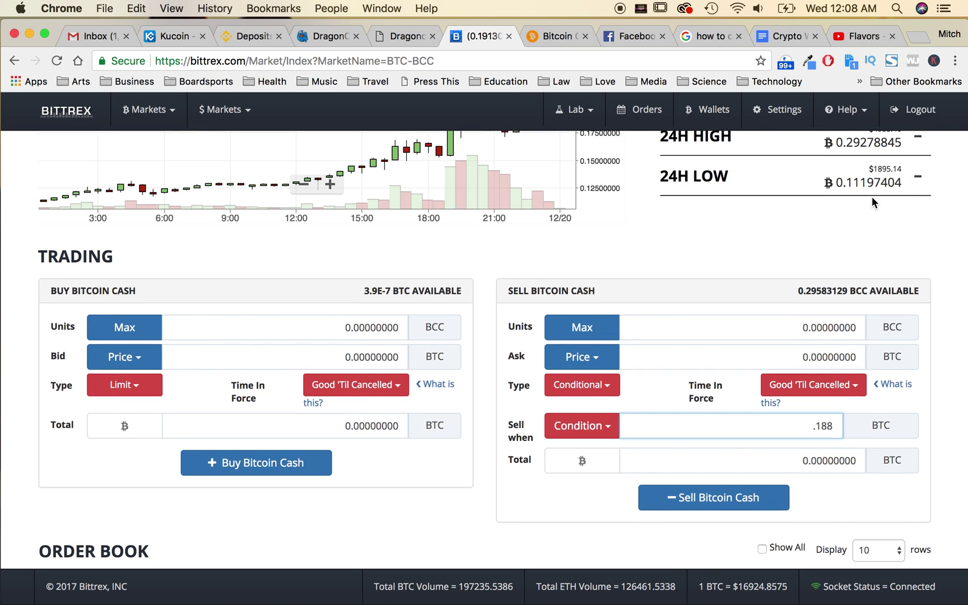
- Enter 0.188 BTC as the sell ask price
{"action": "scroll", "coordinate": [871, 196], "scroll_direction": "up", "scroll_amount": 5}
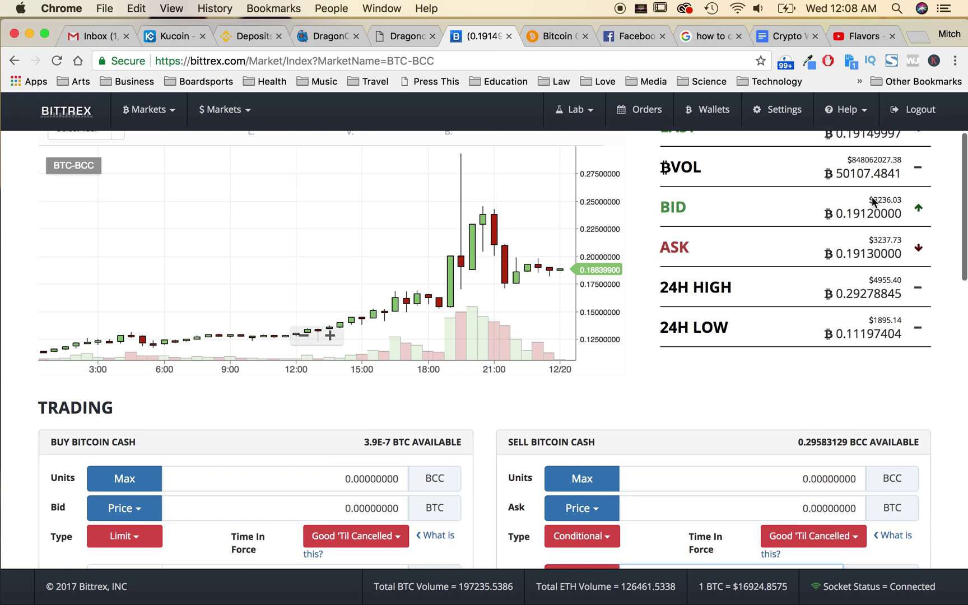
{"action": "scroll", "coordinate": [871, 196], "scroll_direction": "up", "scroll_amount": 3}
{"action": "scroll", "coordinate": [872, 197], "scroll_direction": "down", "scroll_amount": 12}
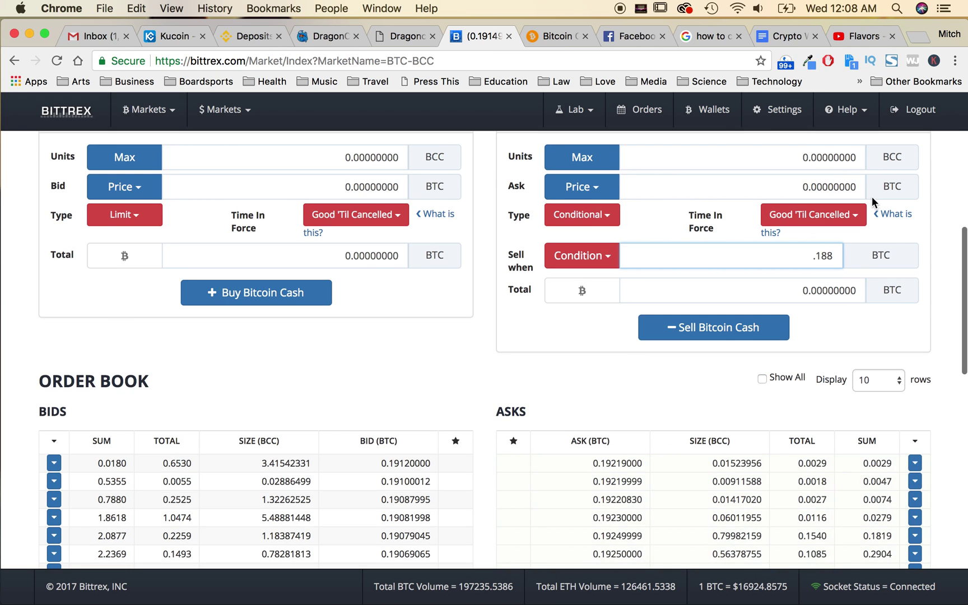
{"action": "scroll", "coordinate": [869, 271], "scroll_direction": "up", "scroll_amount": 2}
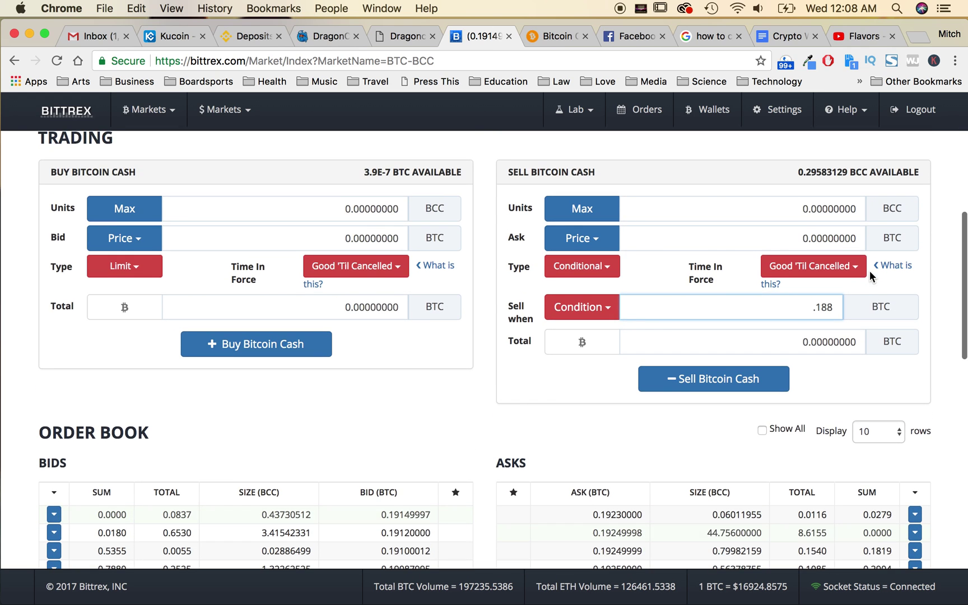
{"action": "left_click", "coordinate": [812, 239]}
{"action": "type", "text": "188"}
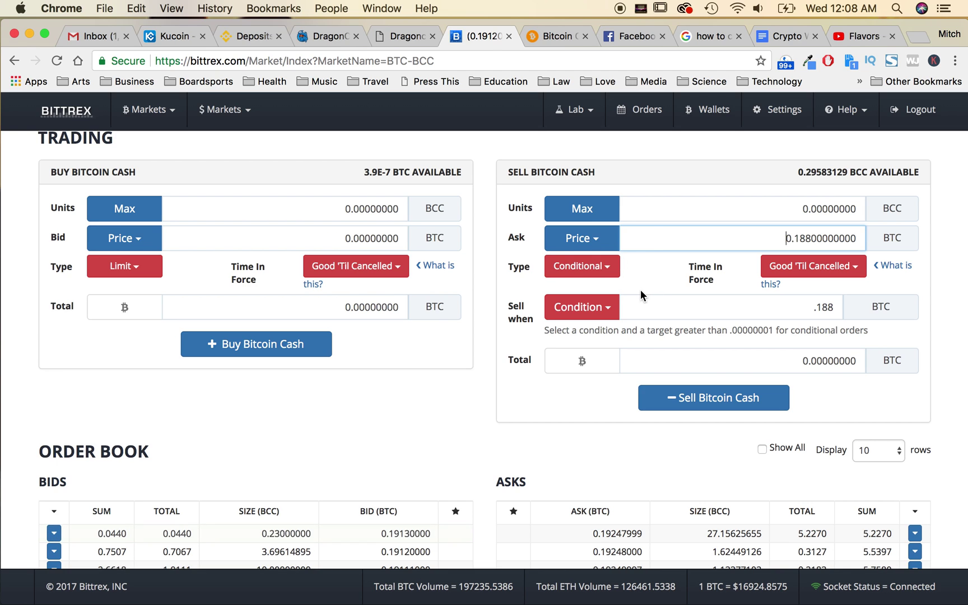
- Review the trigger conditions and check the .188 sell-when and 0.188 ask values
{"action": "left_click", "coordinate": [608, 307]}
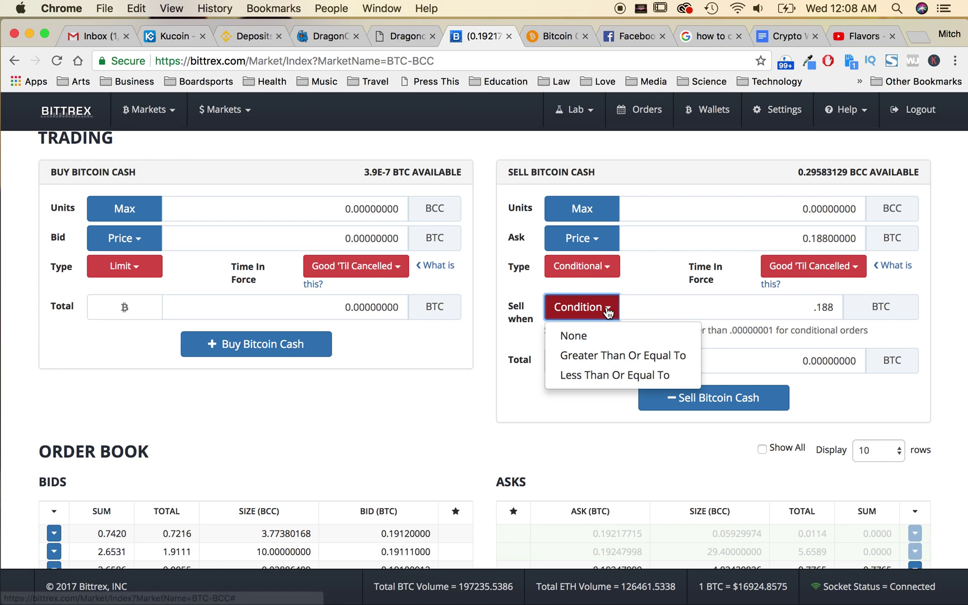
{"action": "left_click", "coordinate": [607, 308]}
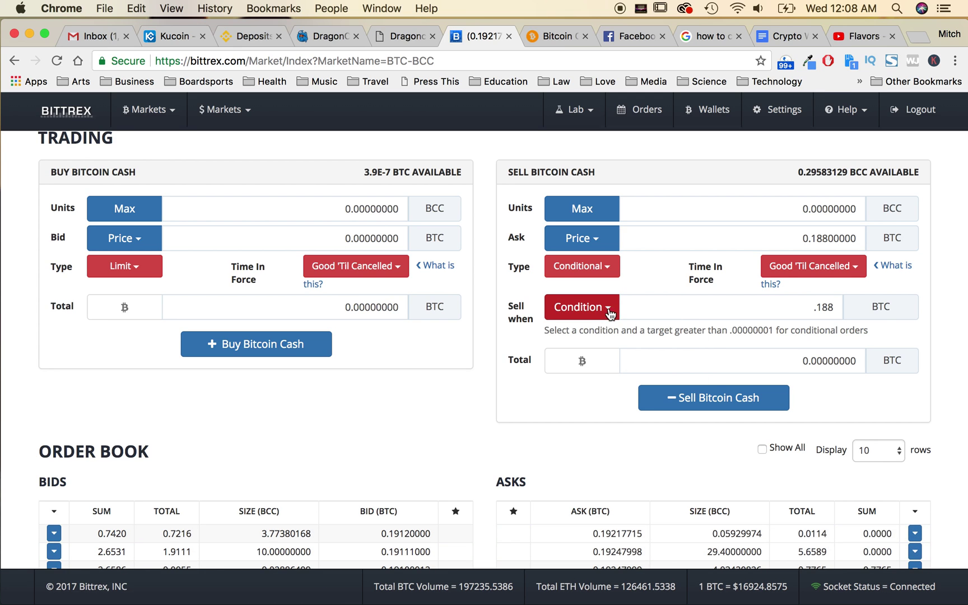
{"action": "left_click_drag", "start_coordinate": [816, 307], "coordinate": [832, 307]}
{"action": "left_click", "coordinate": [832, 307]}
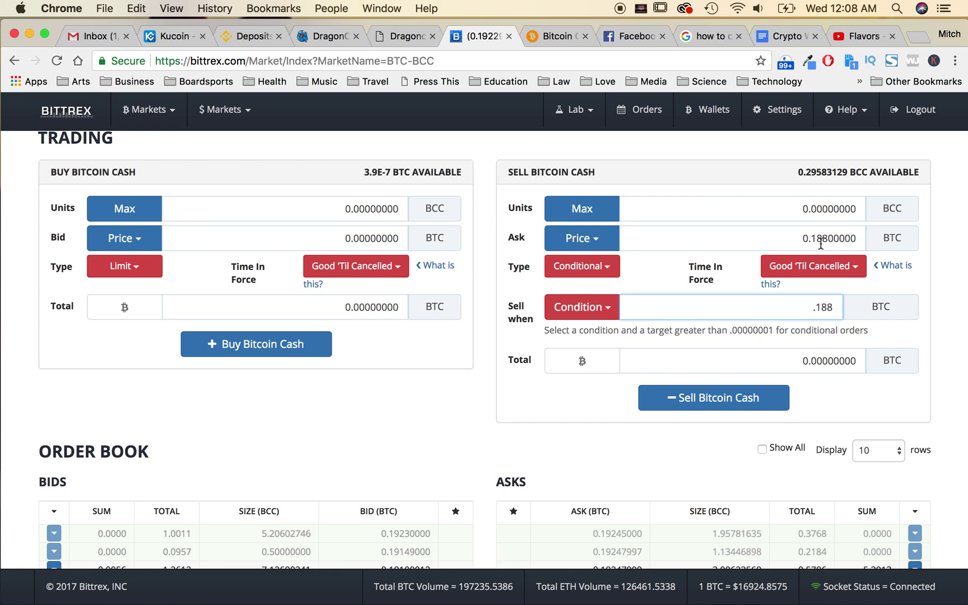
{"action": "left_click_drag", "start_coordinate": [804, 239], "coordinate": [822, 238]}
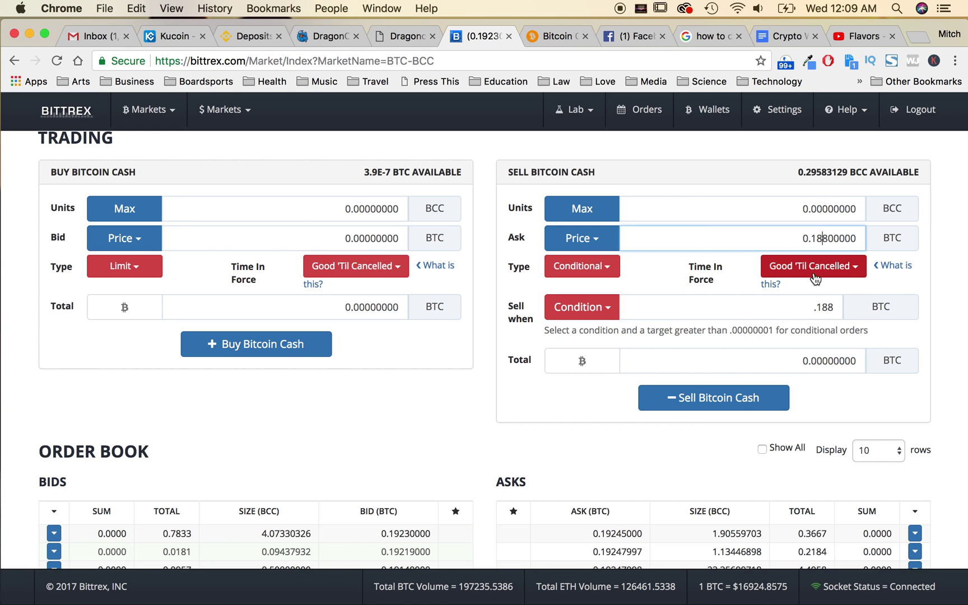
{"action": "left_click_drag", "start_coordinate": [827, 307], "coordinate": [819, 306]}
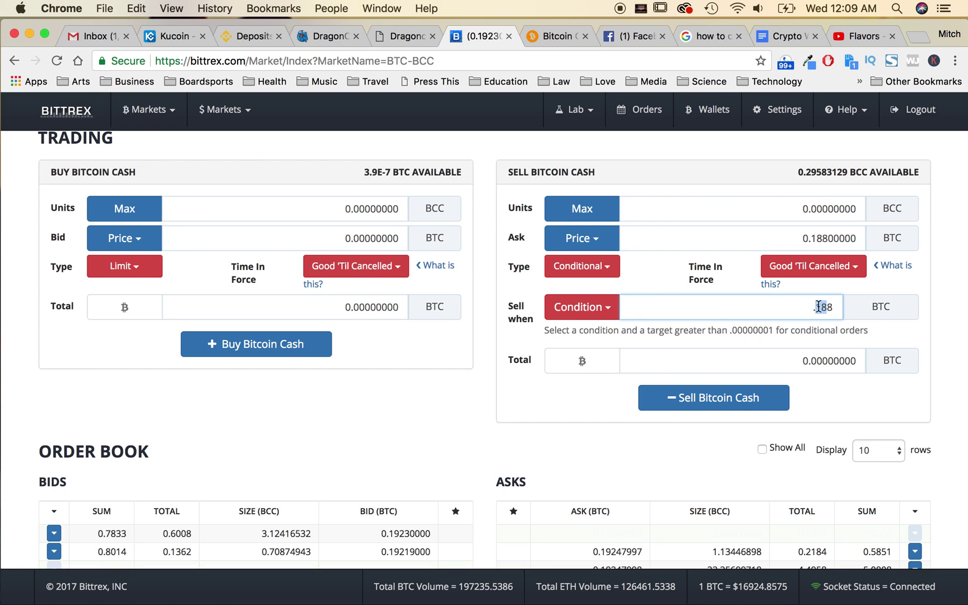
- Set the sell condition to 'Less Than Or Equal To', keeping the .188 trigger
{"action": "left_click", "coordinate": [603, 314]}
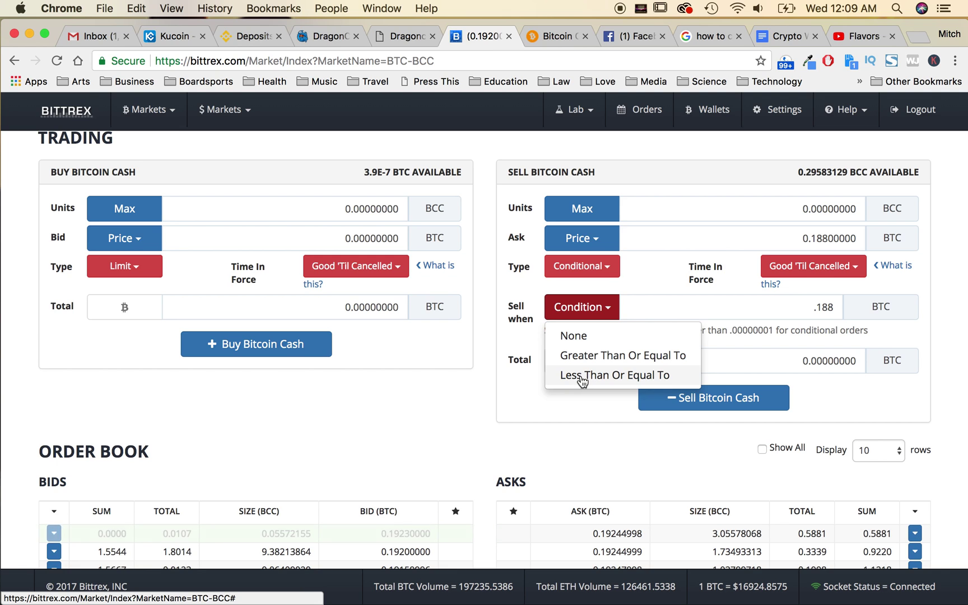
{"action": "left_click", "coordinate": [582, 379]}
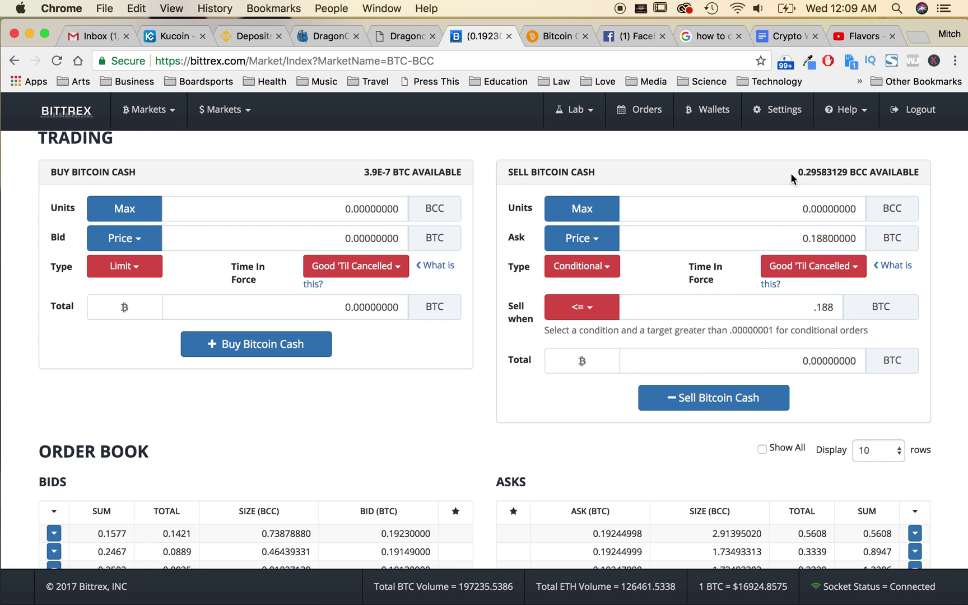
{"action": "mouse_move", "coordinate": [811, 308]}
{"action": "left_mouse_down"}
{"action": "mouse_move", "coordinate": [832, 308]}
{"action": "mouse_move", "coordinate": [812, 309]}
{"action": "left_mouse_up"}
{"action": "key", "text": "Left"}
{"action": "double_click", "coordinate": [825, 310]}
{"action": "left_click", "coordinate": [832, 310]}
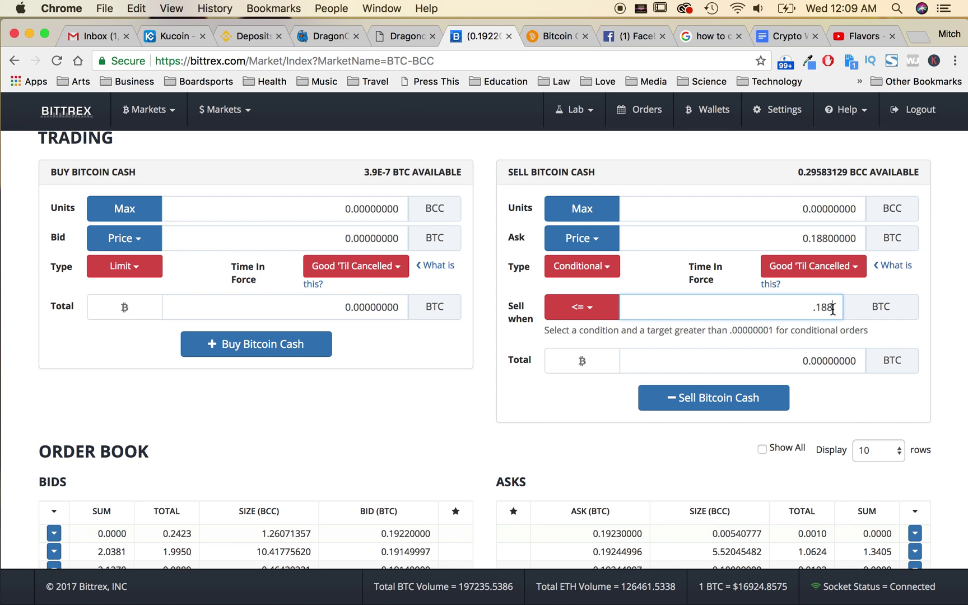
{"action": "scroll", "coordinate": [826, 336], "scroll_direction": "up", "scroll_amount": 1}
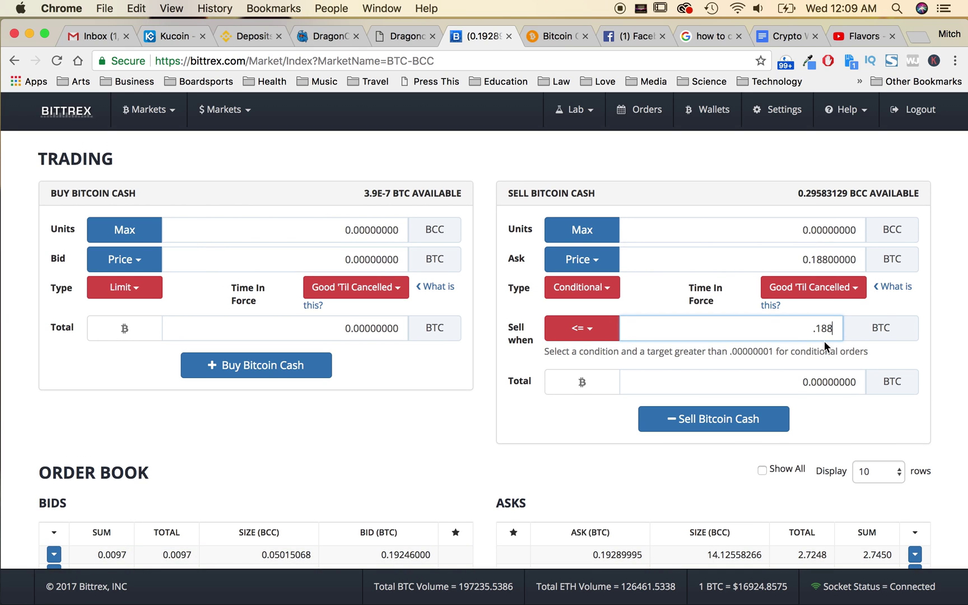
- Use Max to sell all 0.29583129 BCC for 0.05547724 BTC, then review the chart
{"action": "left_click", "coordinate": [582, 238]}
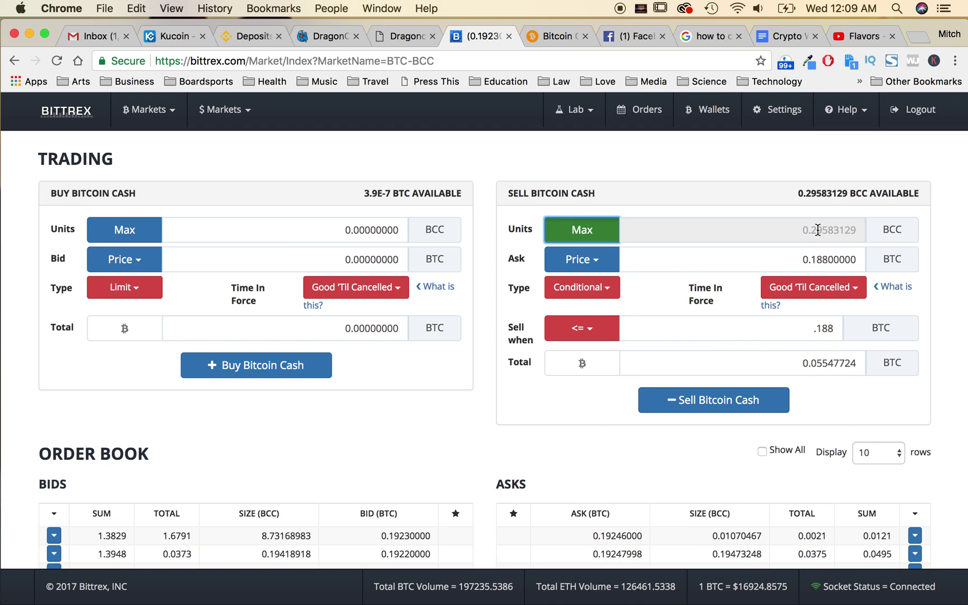
{"action": "left_click_drag", "start_coordinate": [857, 229], "coordinate": [784, 230]}
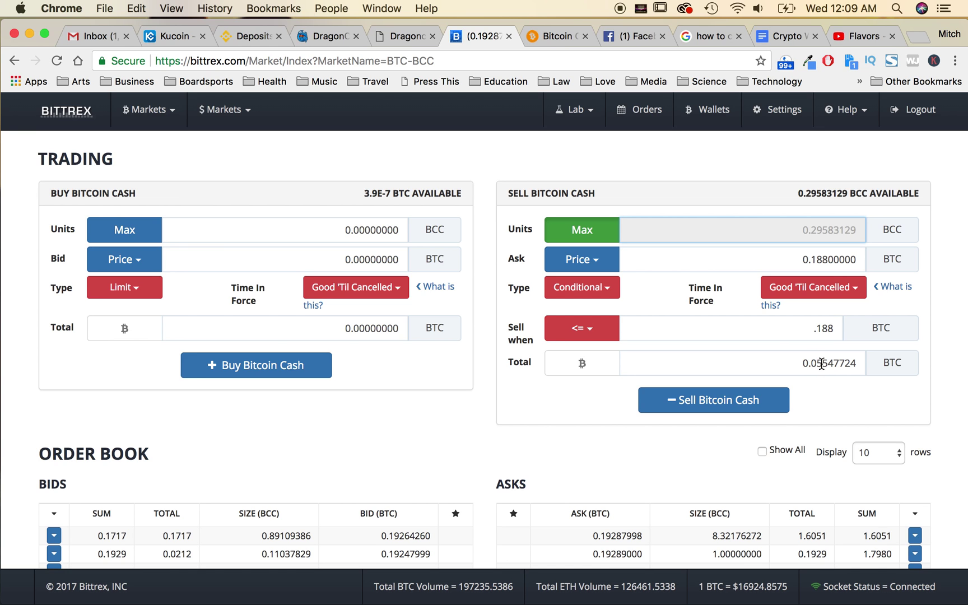
{"action": "scroll", "coordinate": [786, 330], "scroll_direction": "up", "scroll_amount": 4}
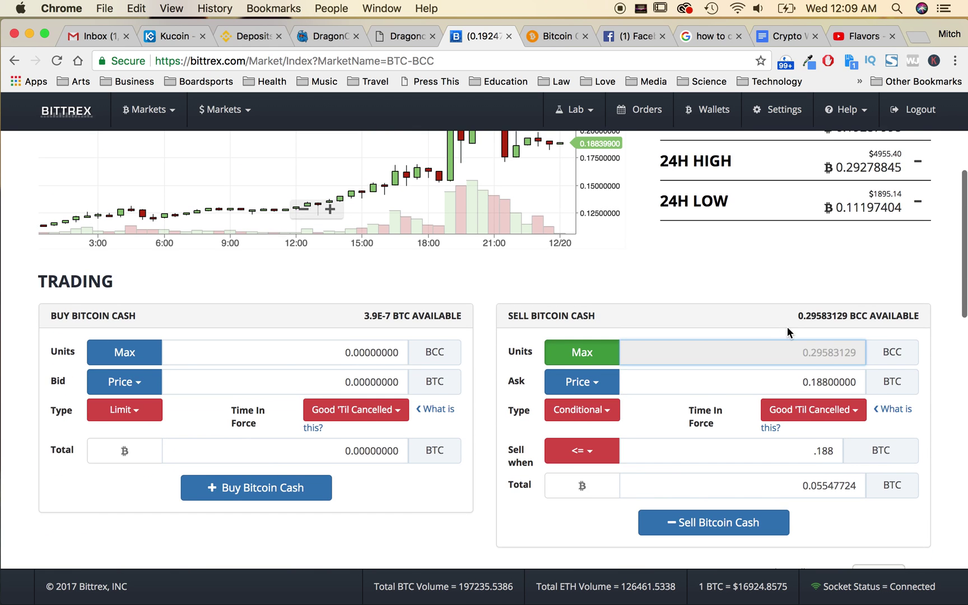
{"action": "scroll", "coordinate": [787, 332], "scroll_direction": "up", "scroll_amount": 3}
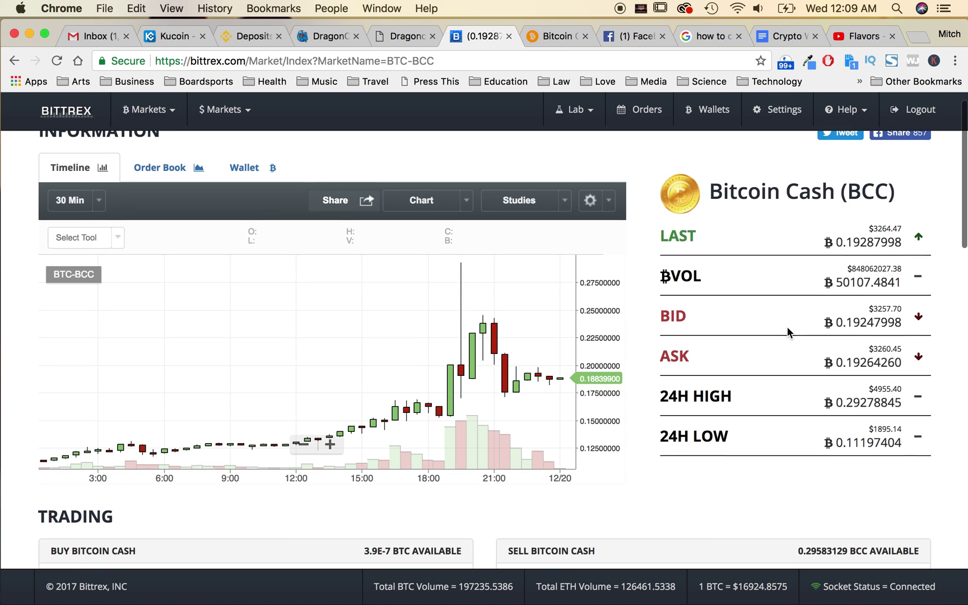
{"action": "scroll", "coordinate": [787, 326], "scroll_direction": "up", "scroll_amount": 1}
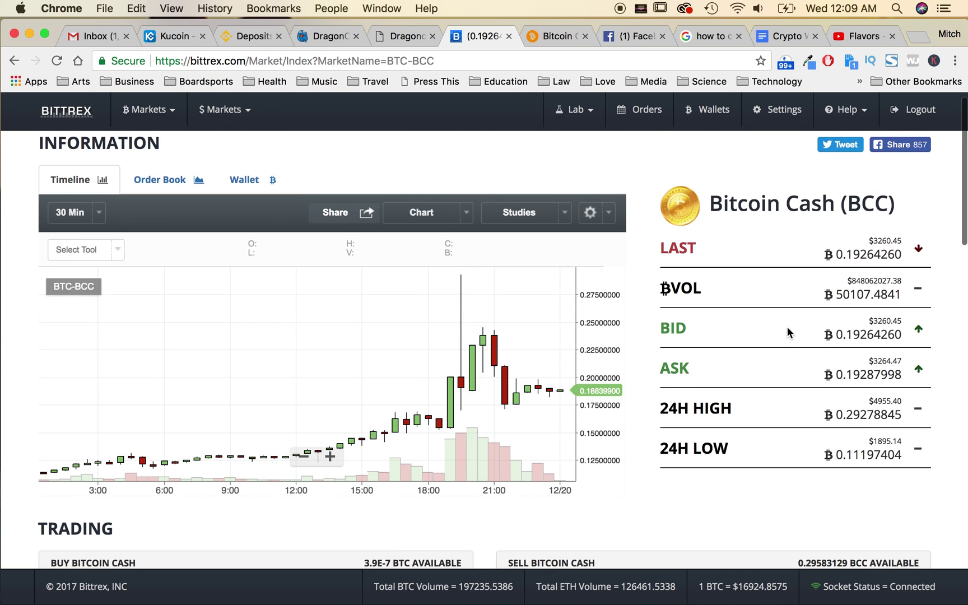
{"action": "scroll", "coordinate": [787, 327], "scroll_direction": "down", "scroll_amount": 1}
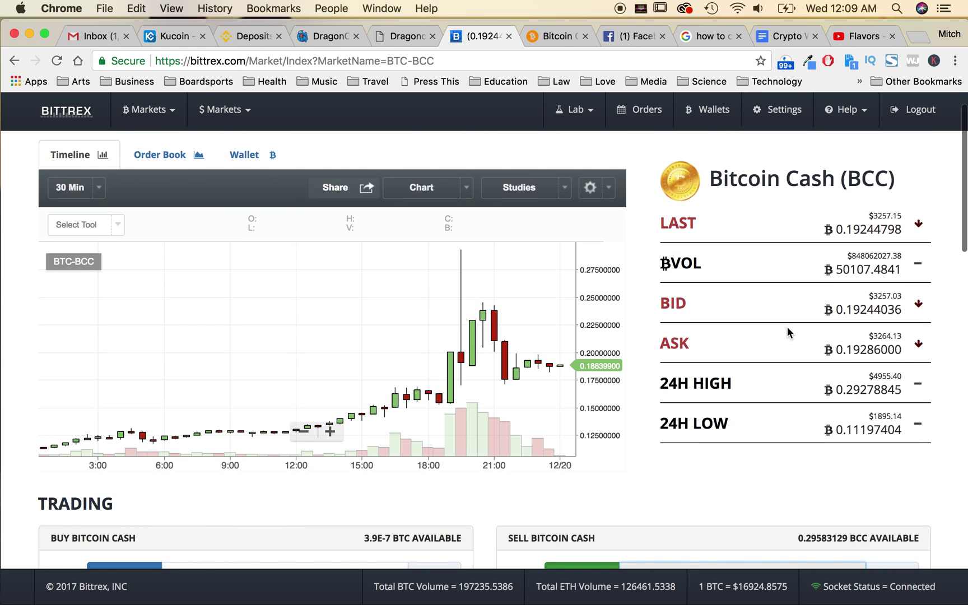
{"action": "scroll", "coordinate": [786, 326], "scroll_direction": "down", "scroll_amount": 15}
{"action": "scroll", "coordinate": [787, 326], "scroll_direction": "up", "scroll_amount": 8}
{"action": "scroll", "coordinate": [787, 326], "scroll_direction": "up", "scroll_amount": 5}
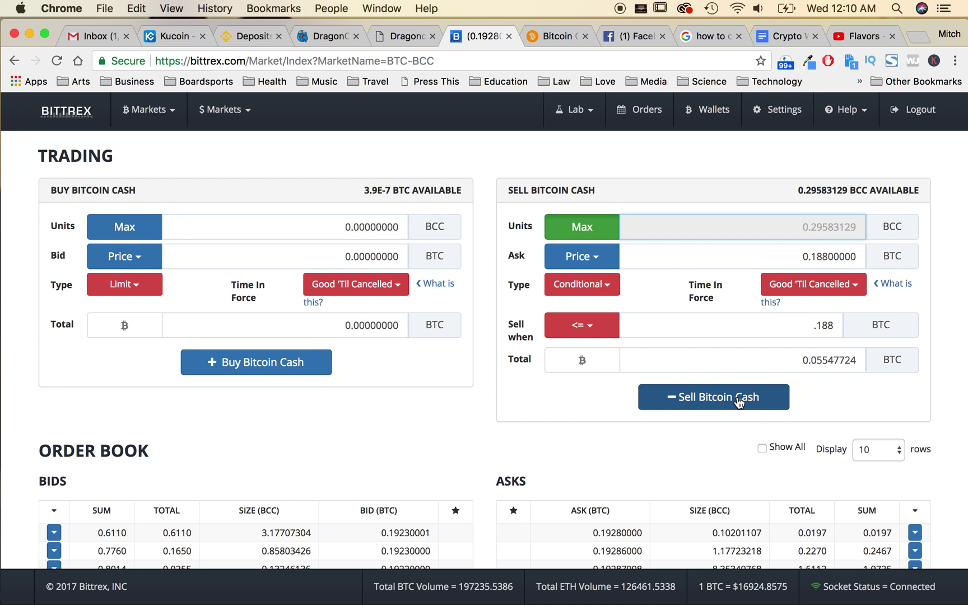
- Review the Limit Sell confirmation summary for the order, then cancel it
{"action": "left_click", "coordinate": [738, 401]}
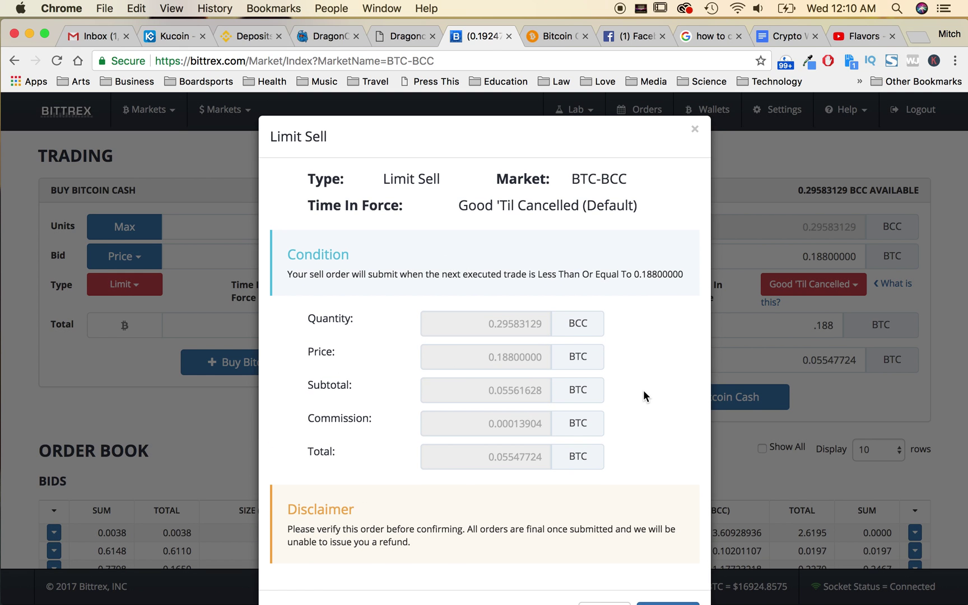
{"action": "scroll", "coordinate": [643, 391], "scroll_direction": "down", "scroll_amount": 3}
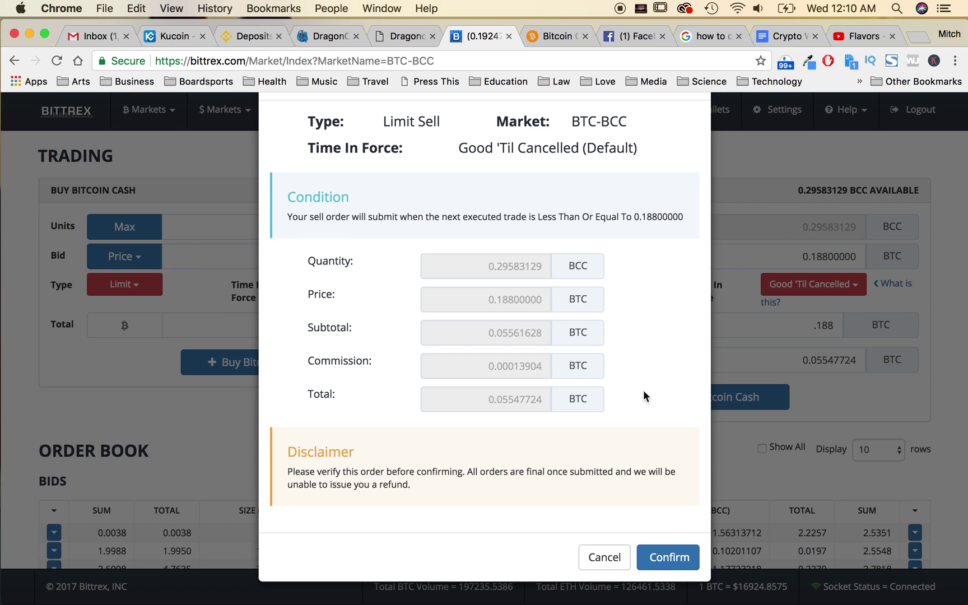
{"action": "scroll", "coordinate": [643, 390], "scroll_direction": "up", "scroll_amount": 3}
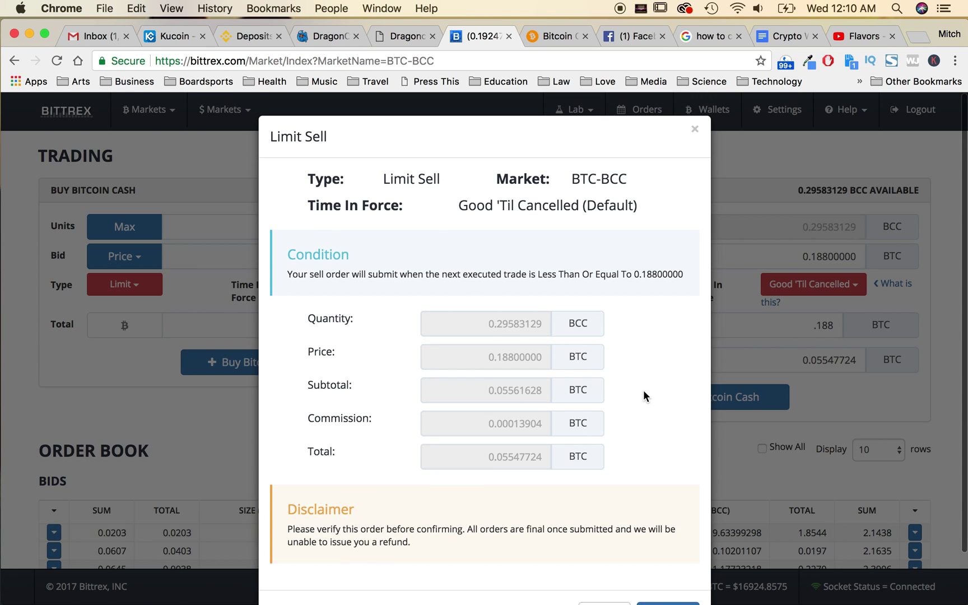
{"action": "scroll", "coordinate": [643, 390], "scroll_direction": "down", "scroll_amount": 2}
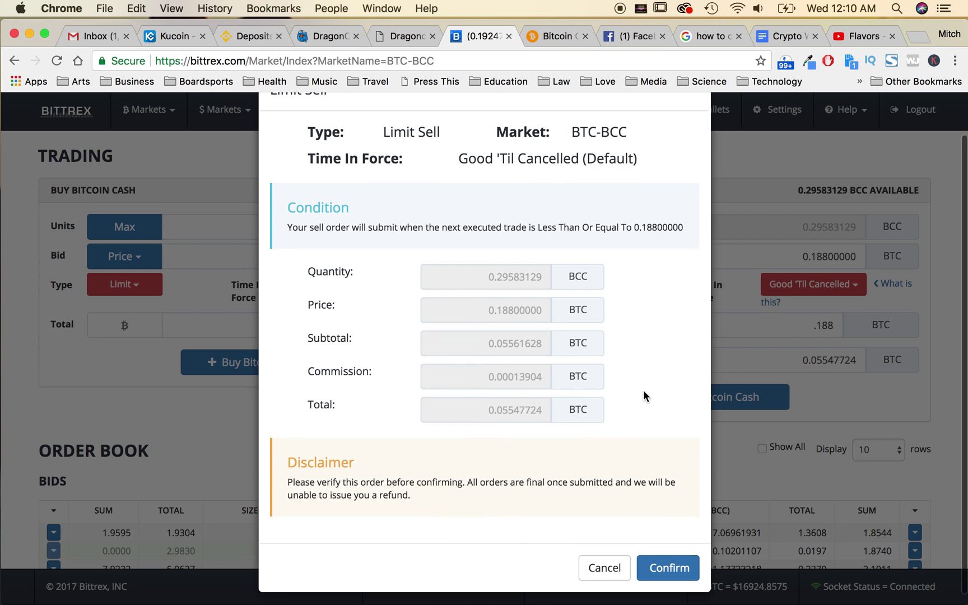
{"action": "left_click", "coordinate": [600, 559]}
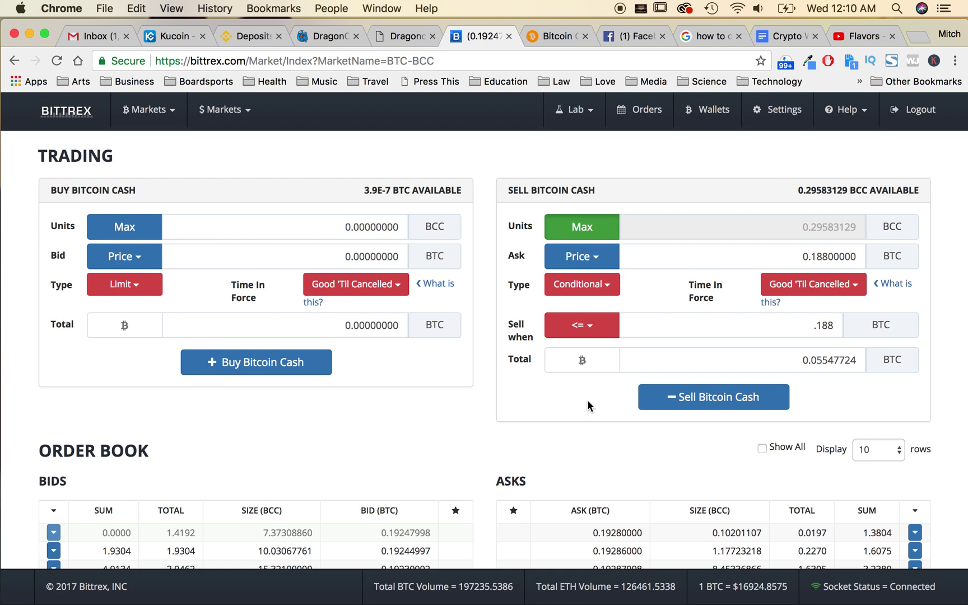
- Reopen the Limit Sell summary and confirm the conditional sell of 0.29583129 BCC at 0.188 BTC
{"action": "left_click", "coordinate": [704, 395]}
{"action": "scroll", "coordinate": [658, 388], "scroll_direction": "down", "scroll_amount": 2}
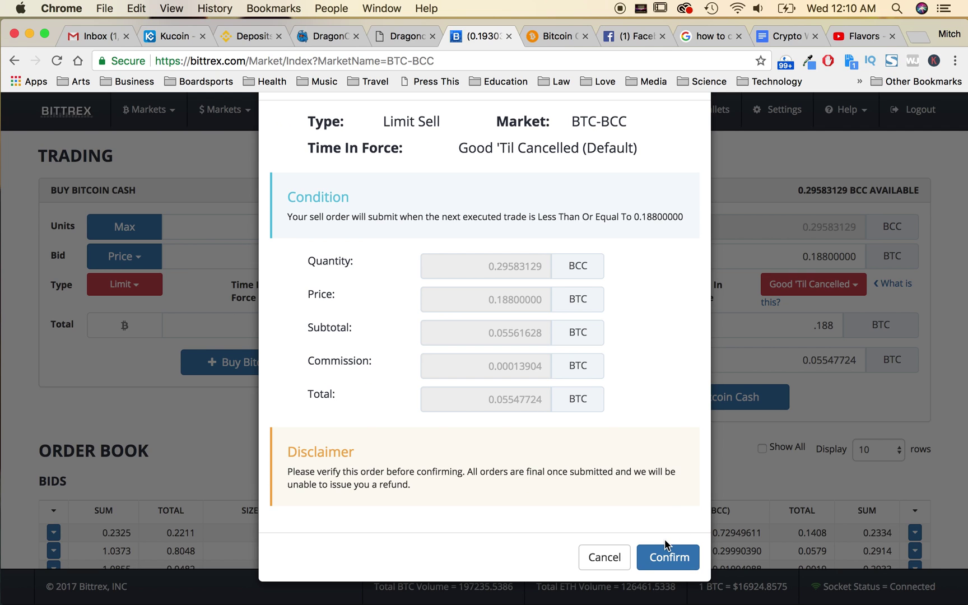
{"action": "left_click", "coordinate": [663, 569]}
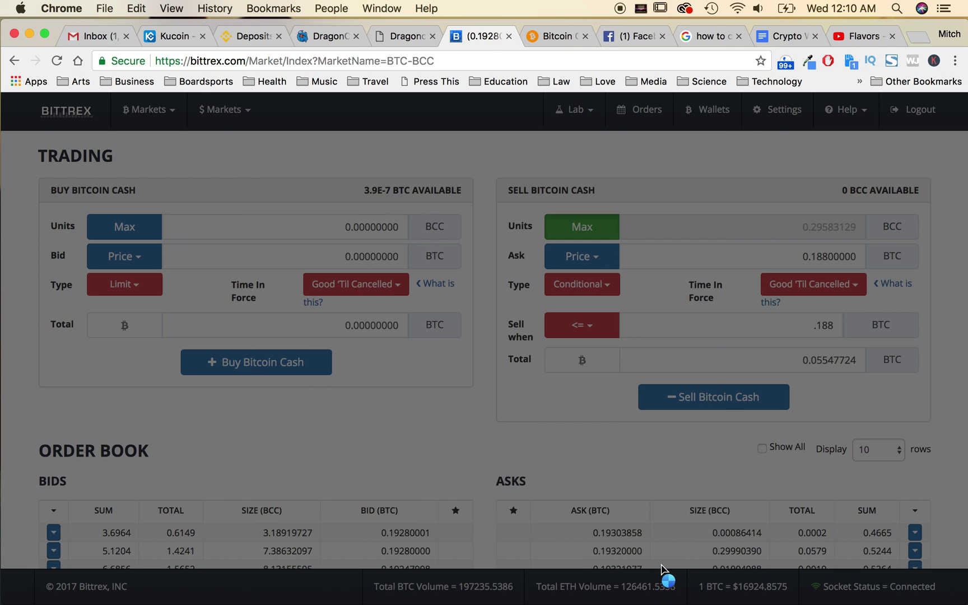